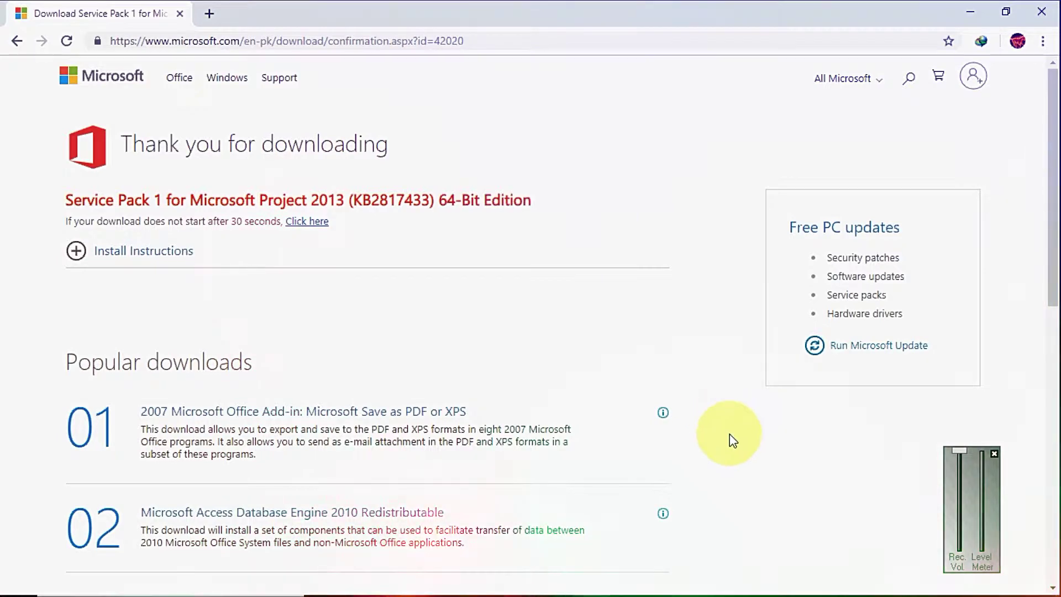
{"action": "scroll", "coordinate": [733, 441], "scroll_direction": "down", "scroll_amount": 3}
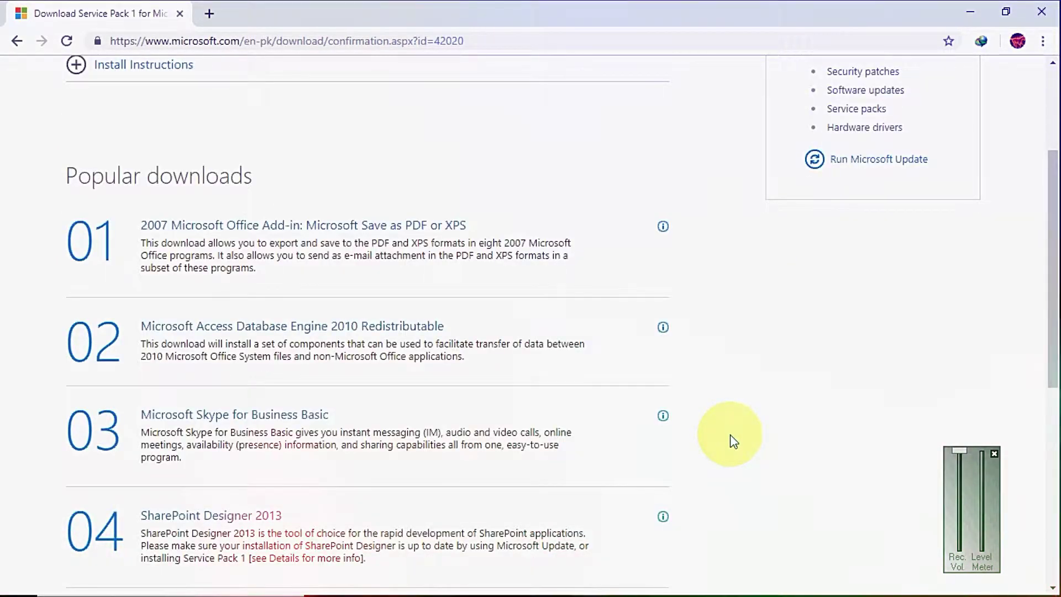
{"action": "scroll", "coordinate": [733, 441], "scroll_direction": "down", "scroll_amount": 1}
{"action": "scroll", "coordinate": [733, 441], "scroll_direction": "down", "scroll_amount": 3}
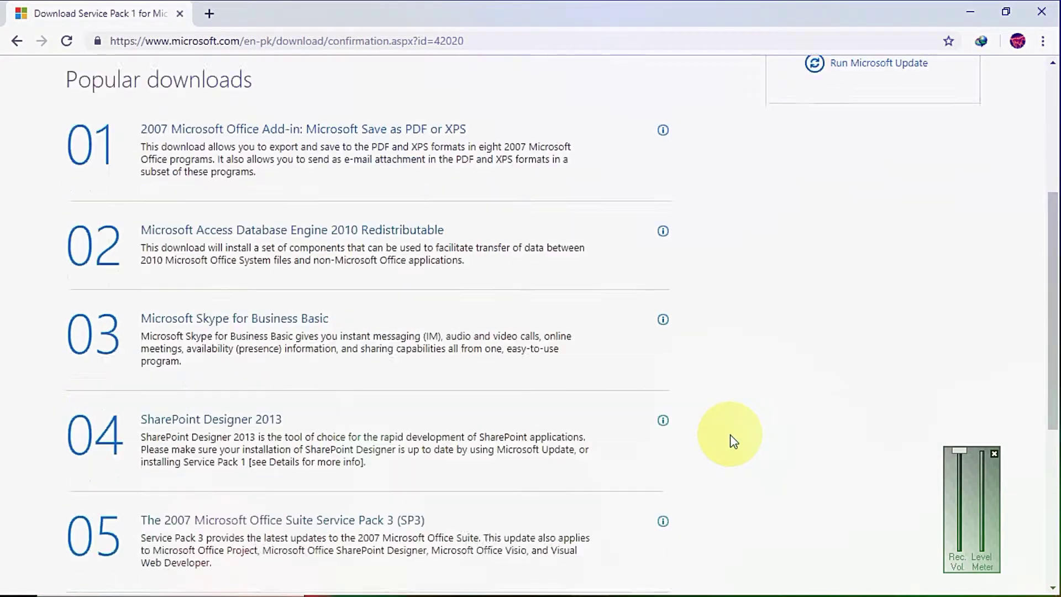
{"action": "scroll", "coordinate": [734, 441], "scroll_direction": "up", "scroll_amount": 6}
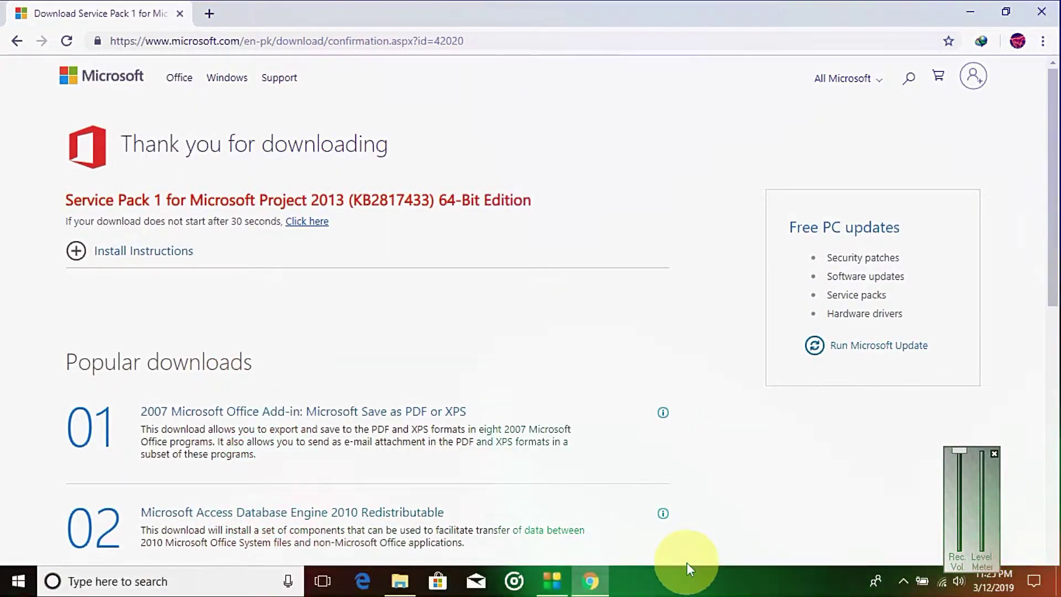
{"action": "left_click", "coordinate": [590, 585]}
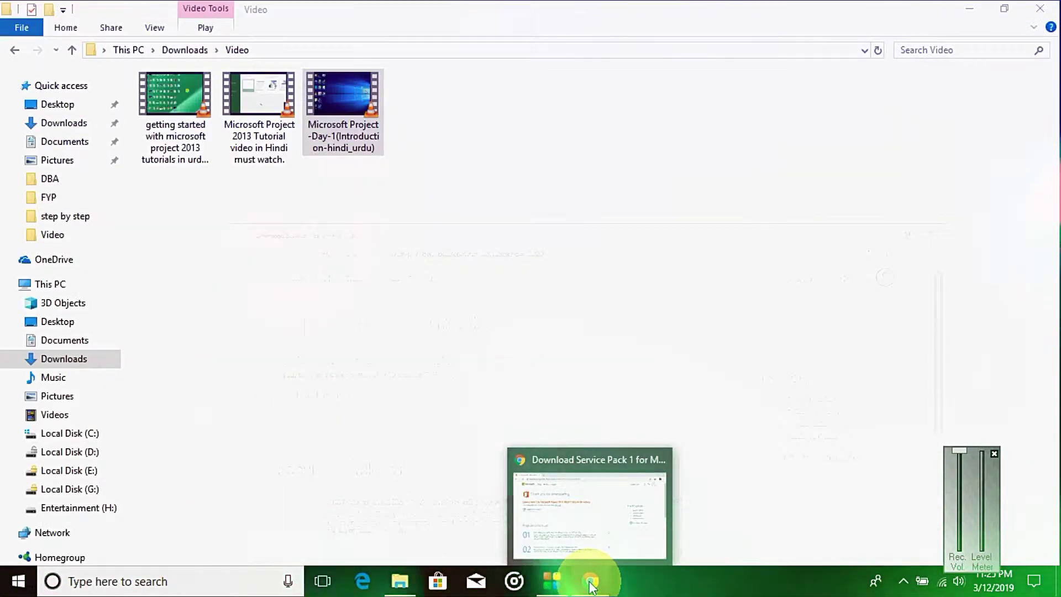
{"action": "left_click", "coordinate": [972, 8]}
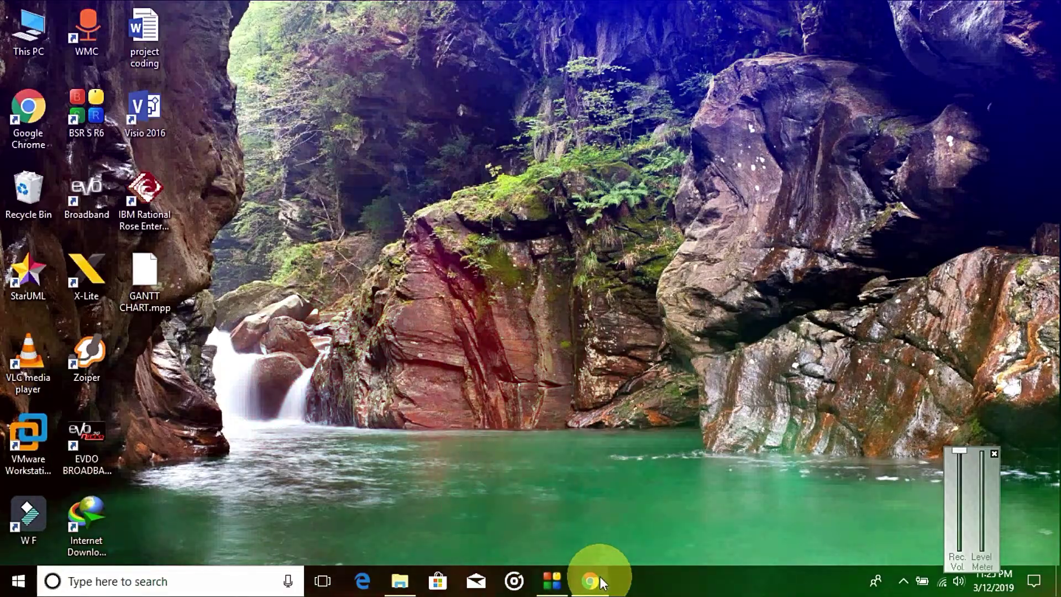
{"action": "left_click", "coordinate": [592, 583]}
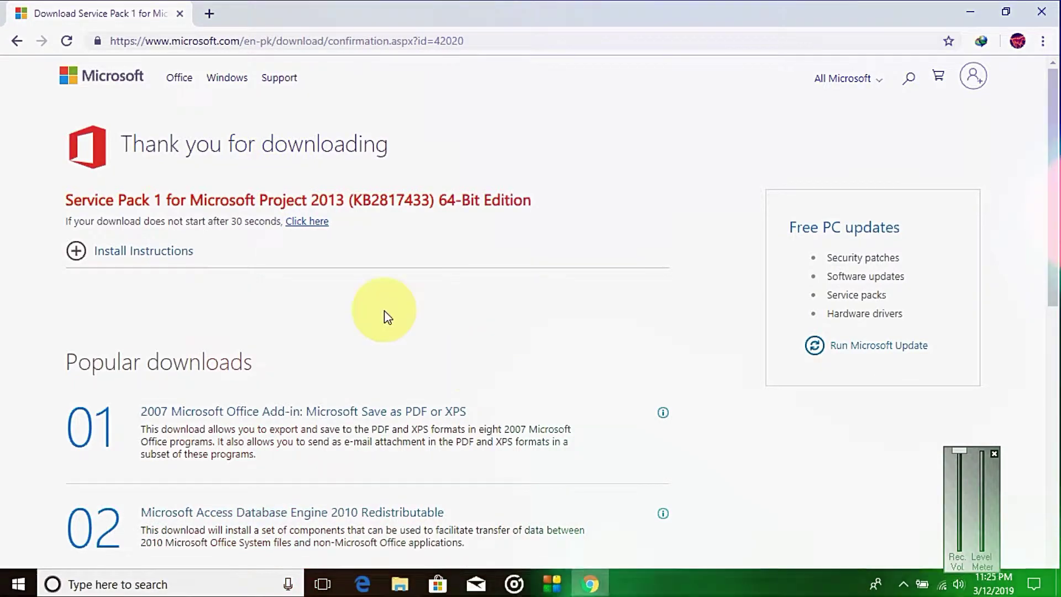
Step: Download the 64-bit Service Pack 1 for Microsoft Project 2013 (KB2817433) into the Programs download folder
{"action": "left_click", "coordinate": [298, 224]}
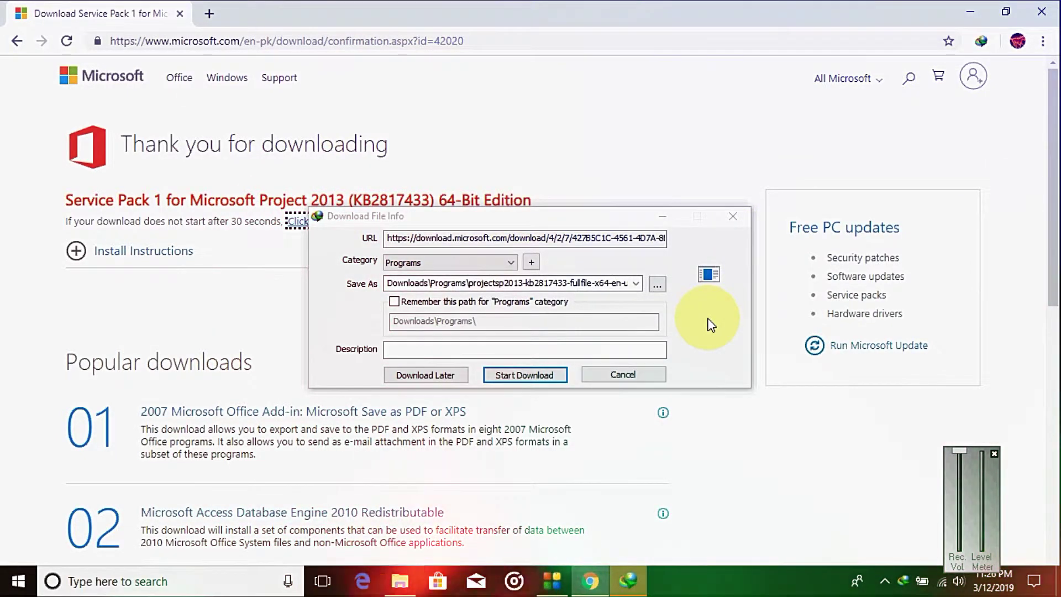
{"action": "left_click", "coordinate": [514, 371]}
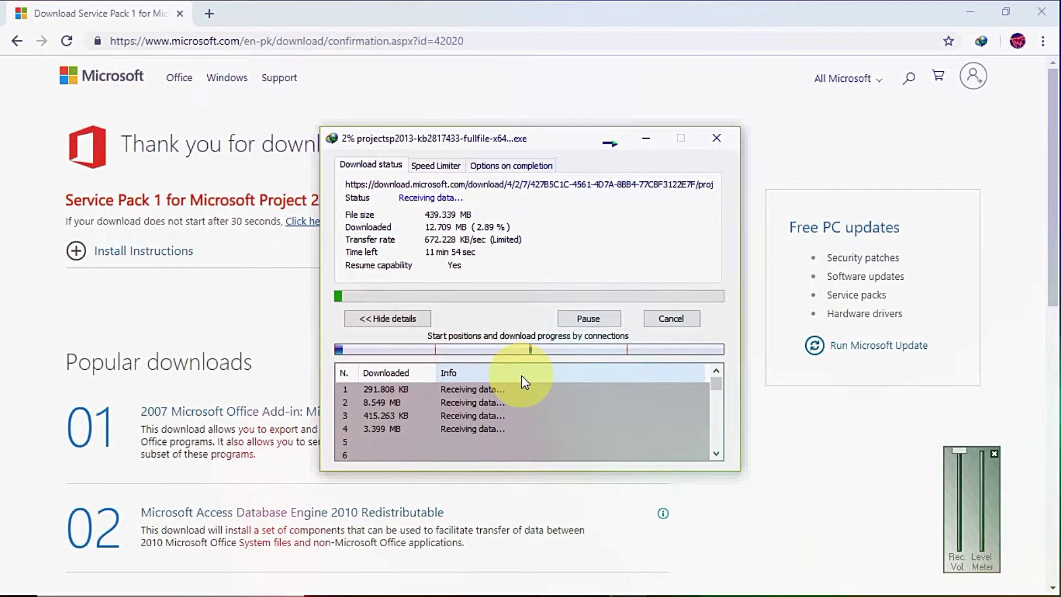
{"action": "mouse_move", "coordinate": [625, 594]}
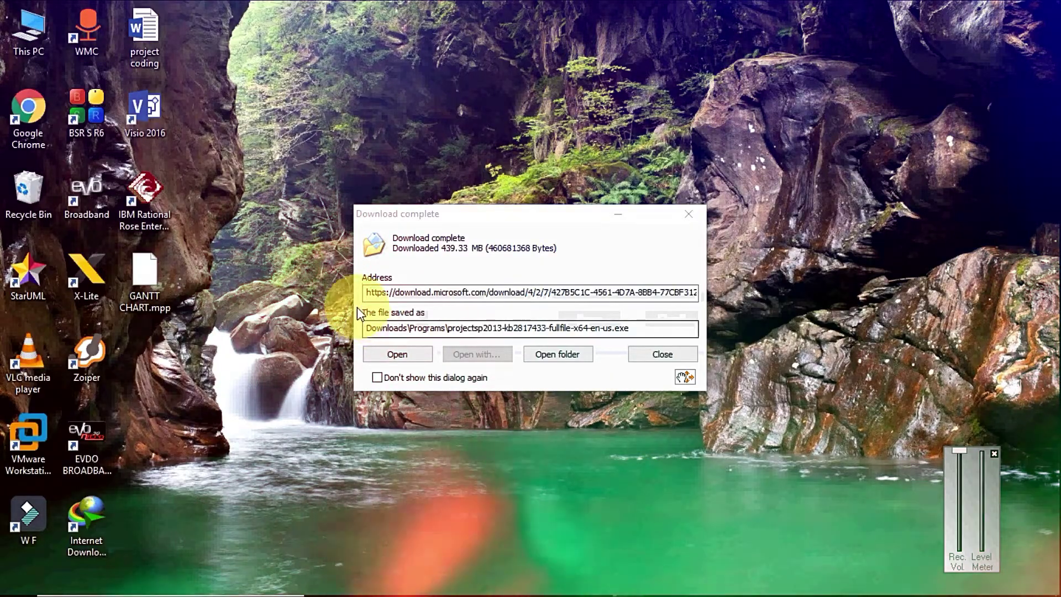
Step: Launch the downloaded Service Pack 1 file, accept the Microsoft Software License Terms and continue the update installation
{"action": "left_click", "coordinate": [410, 352]}
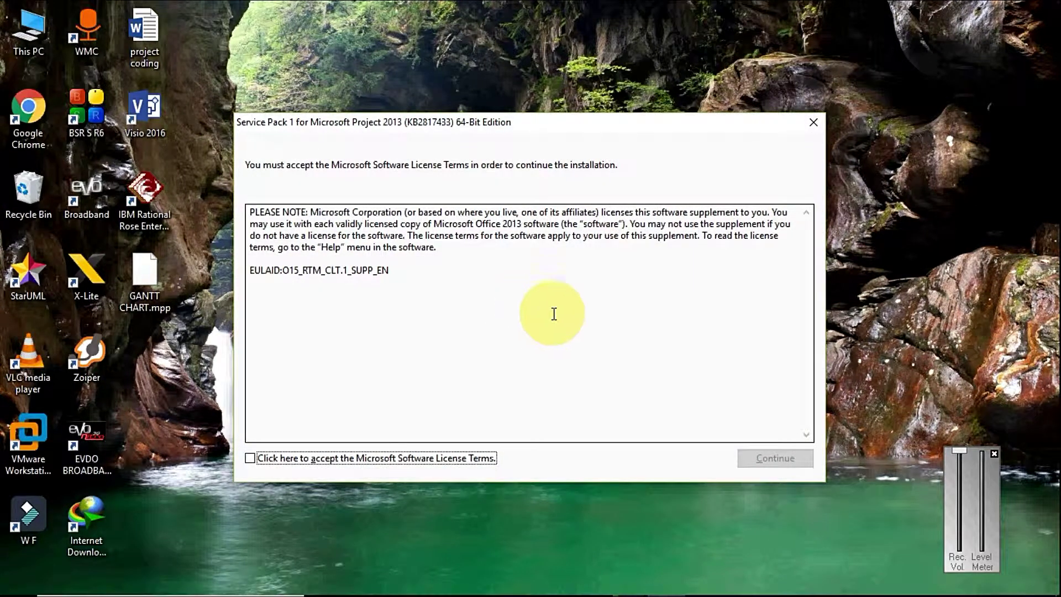
{"action": "left_click", "coordinate": [280, 461]}
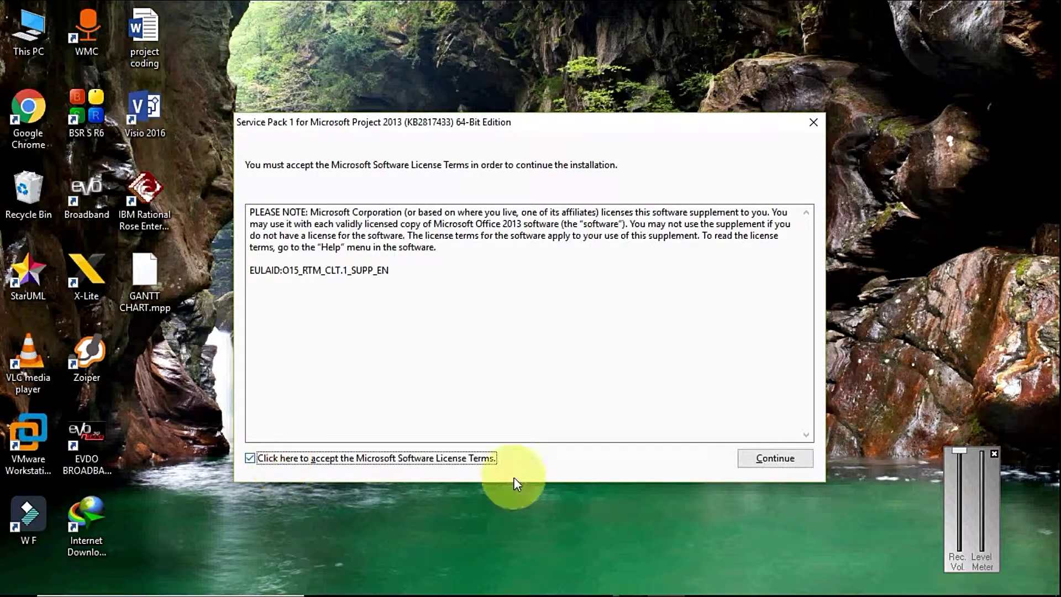
{"action": "left_click", "coordinate": [789, 463]}
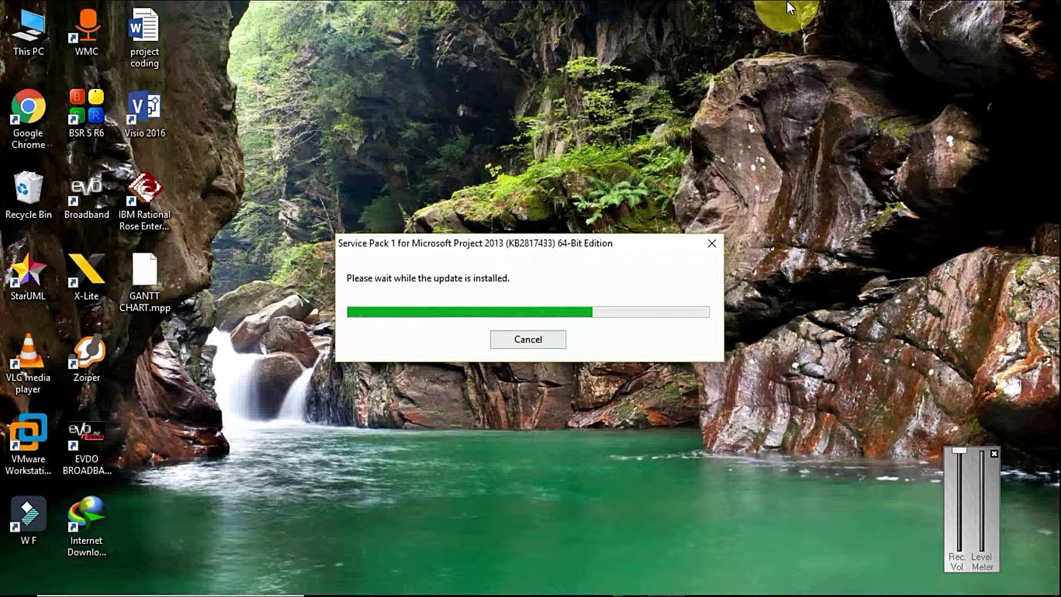
{"action": "right_click", "coordinate": [786, 1]}
{"action": "left_click", "coordinate": [824, 48]}
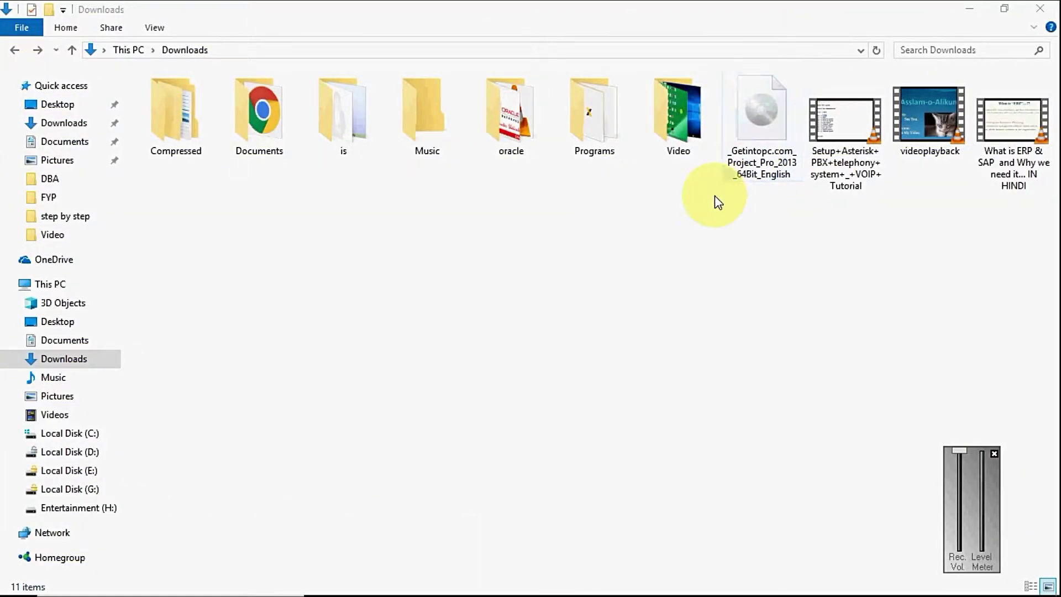
Step: Mount the _Getintopc.com_Project_Pro_2013_64Bit_English disc image and run its setup file as administrator
{"action": "right_click", "coordinate": [744, 163]}
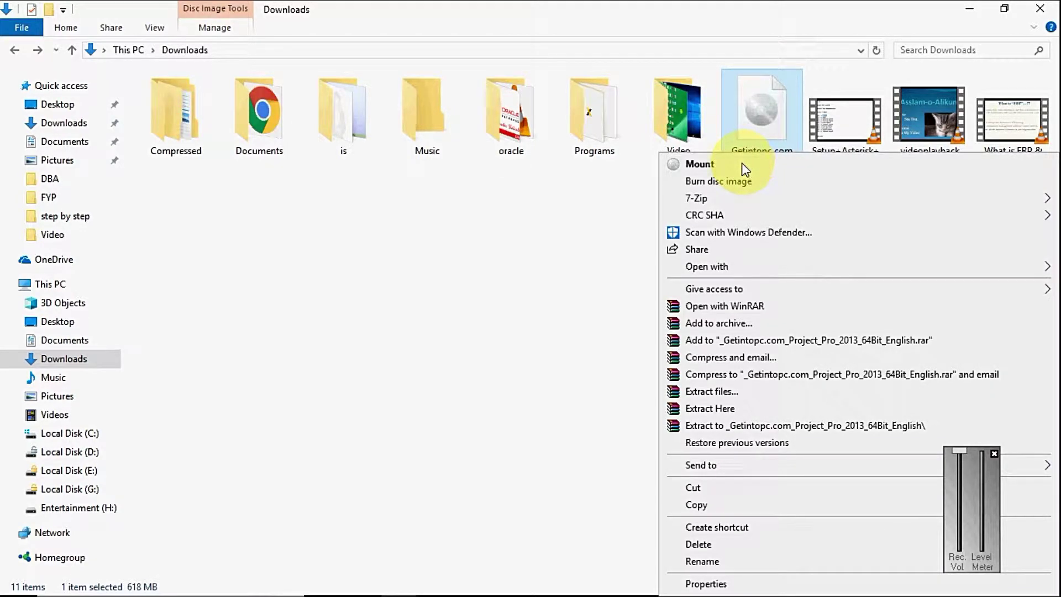
{"action": "left_click", "coordinate": [730, 166]}
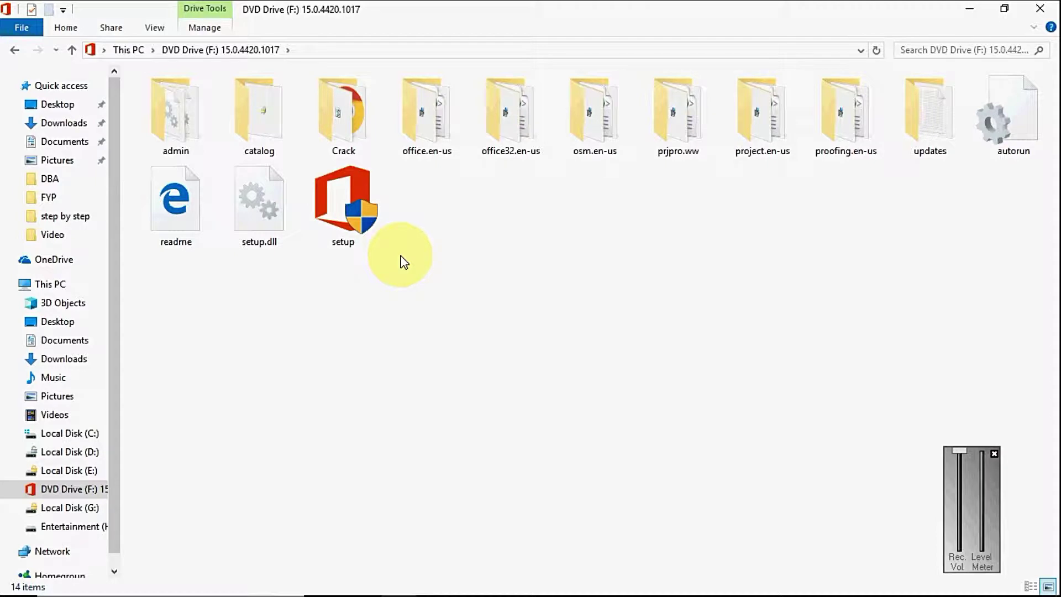
{"action": "right_click", "coordinate": [339, 224]}
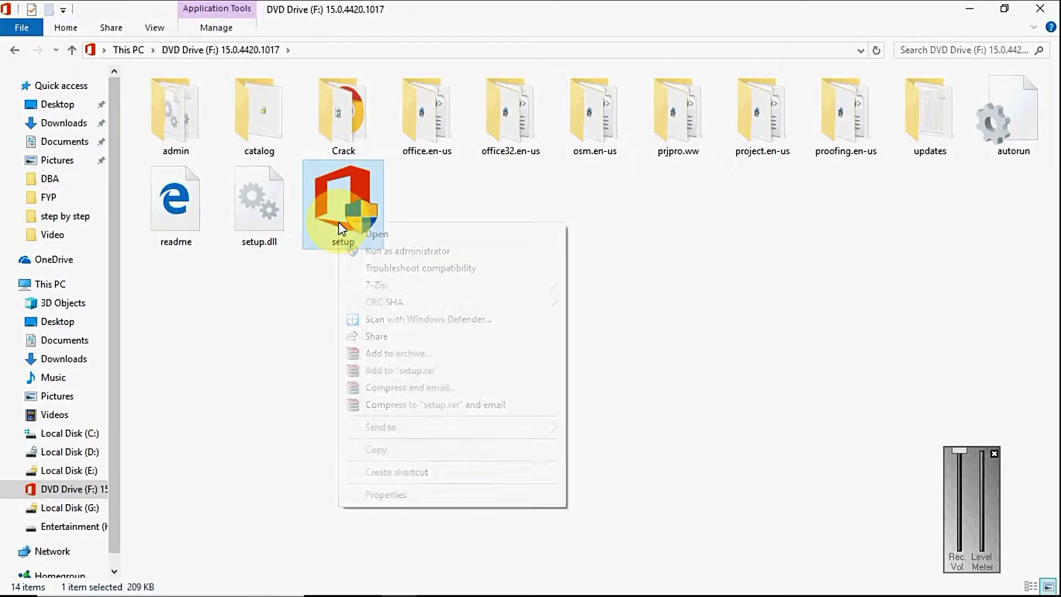
{"action": "left_click", "coordinate": [383, 250]}
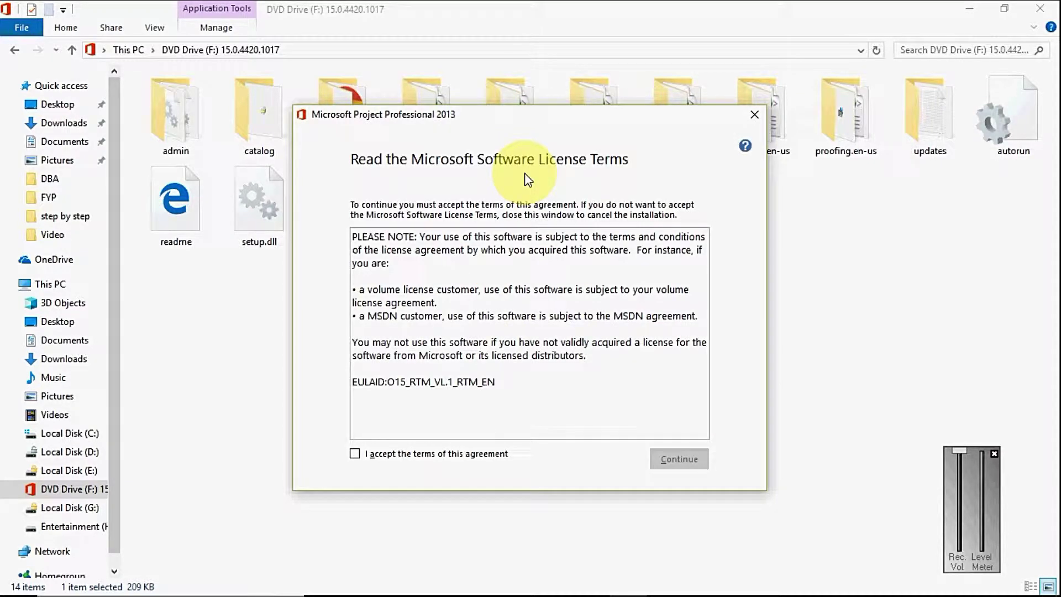
Step: Accept the Microsoft Project Professional 2013 license agreement, start the standard installation and minimize the folder window
{"action": "left_click", "coordinate": [356, 454]}
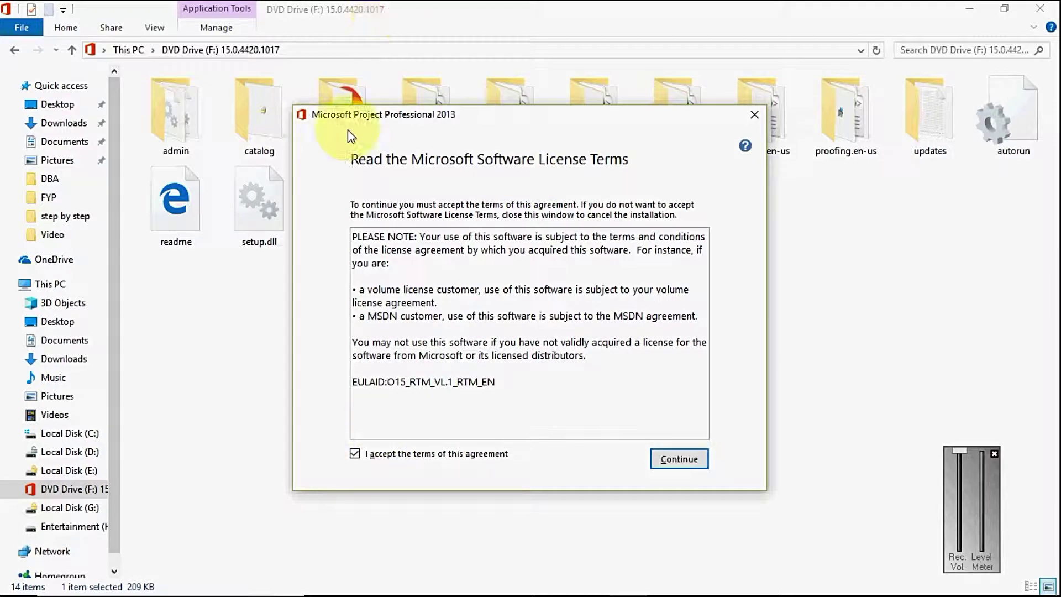
{"action": "left_click", "coordinate": [696, 461]}
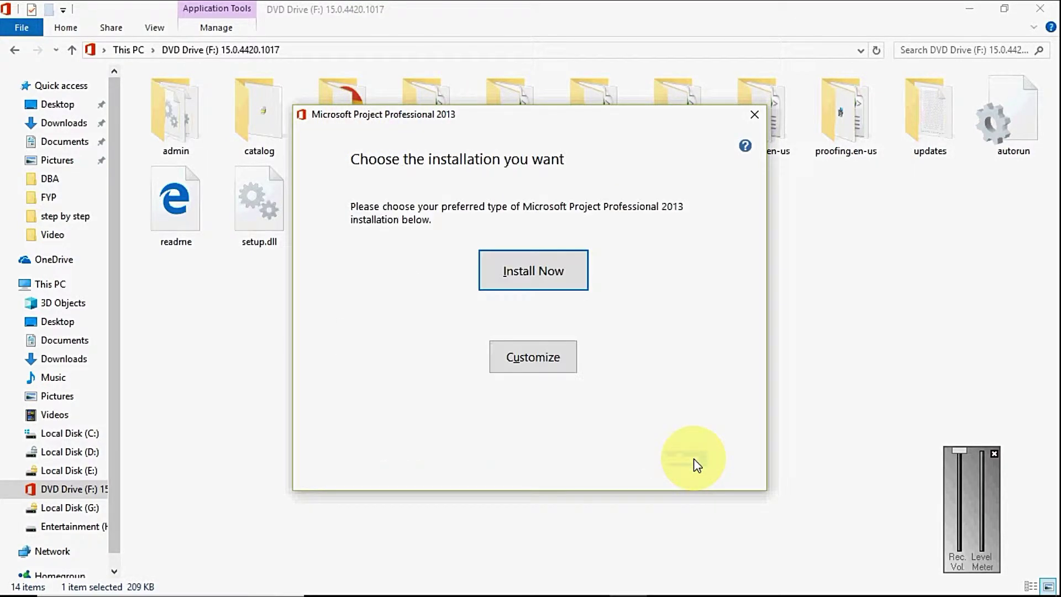
{"action": "left_click", "coordinate": [532, 276]}
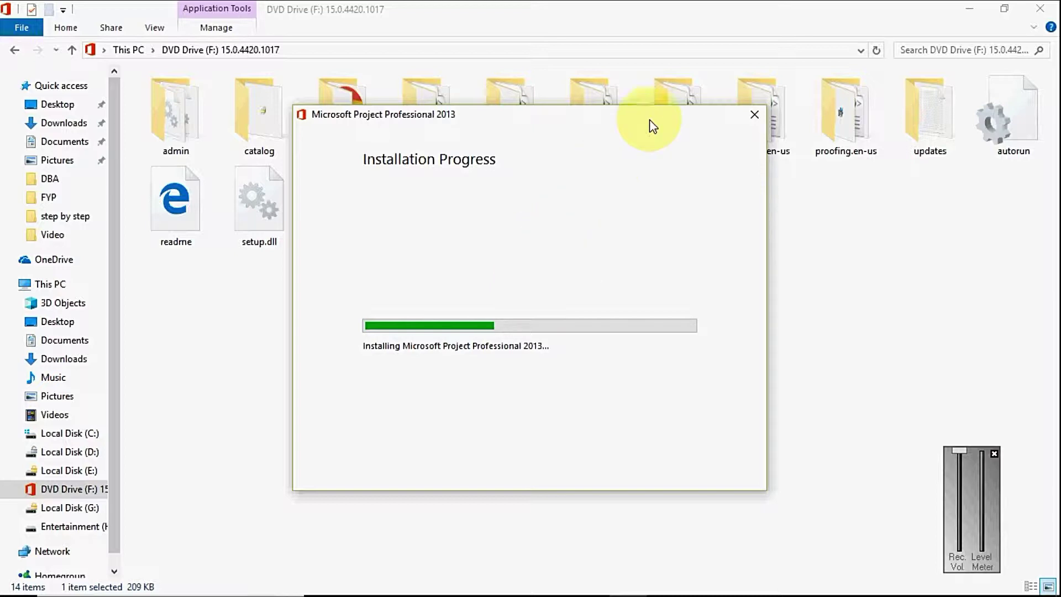
{"action": "left_click", "coordinate": [968, 10]}
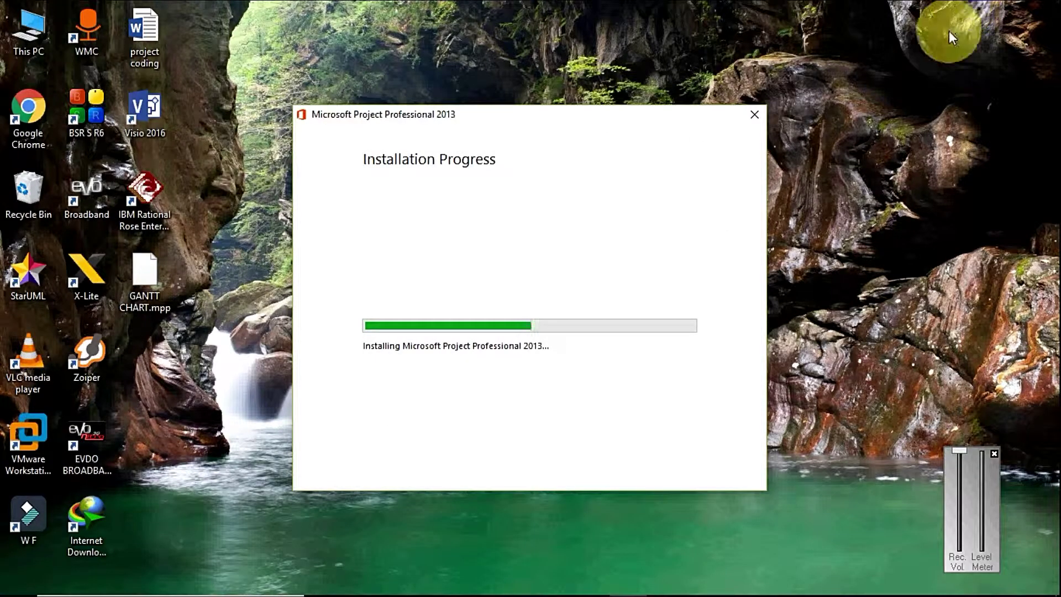
{"action": "right_click", "coordinate": [872, 41]}
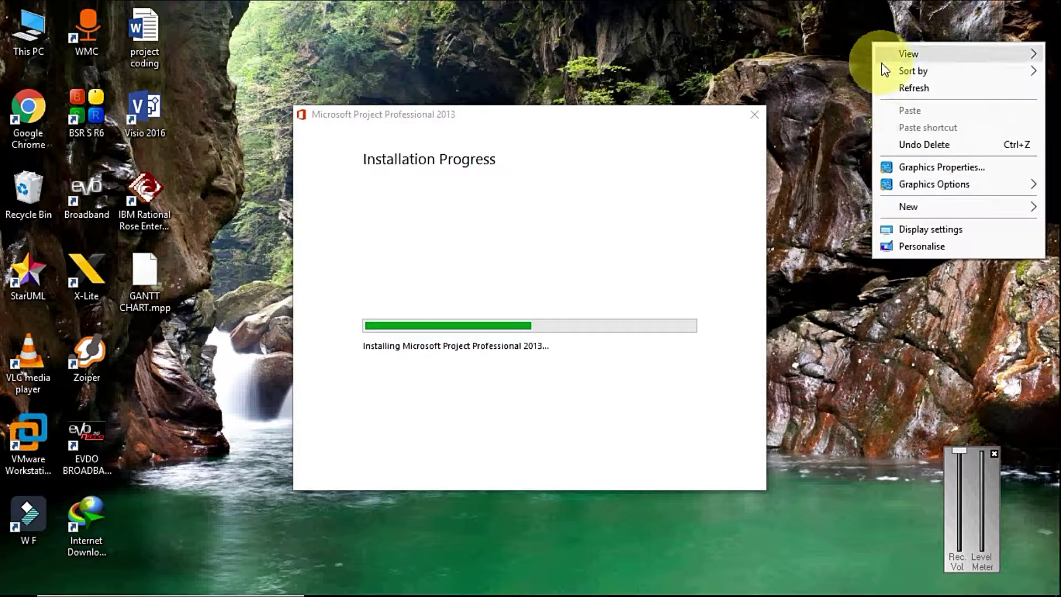
{"action": "left_click", "coordinate": [897, 88]}
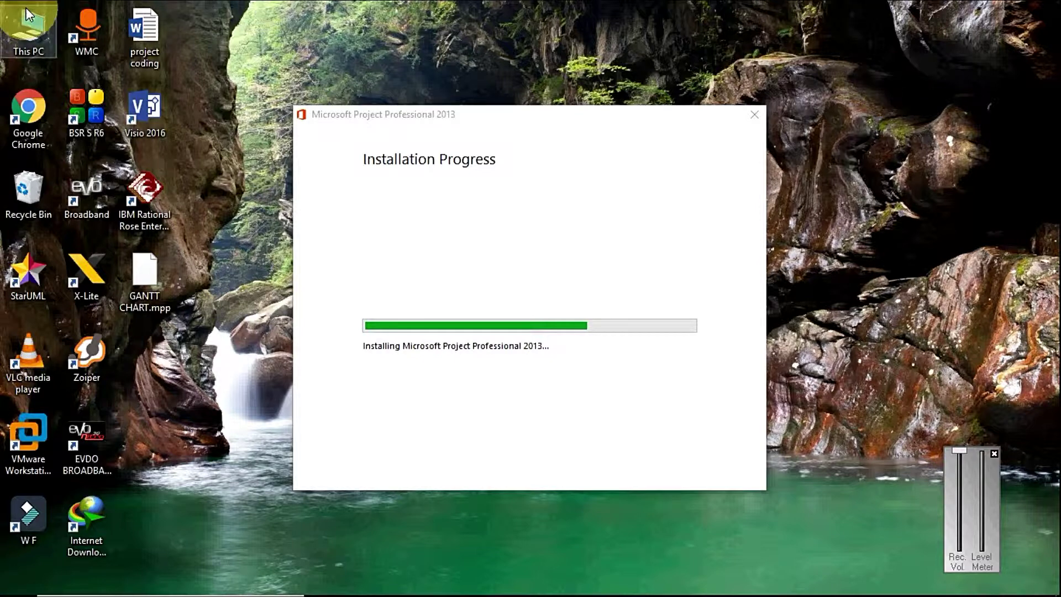
Step: Check the computer's basic system information, including the Windows edition and system type, and close the window
{"action": "right_click", "coordinate": [40, 25]}
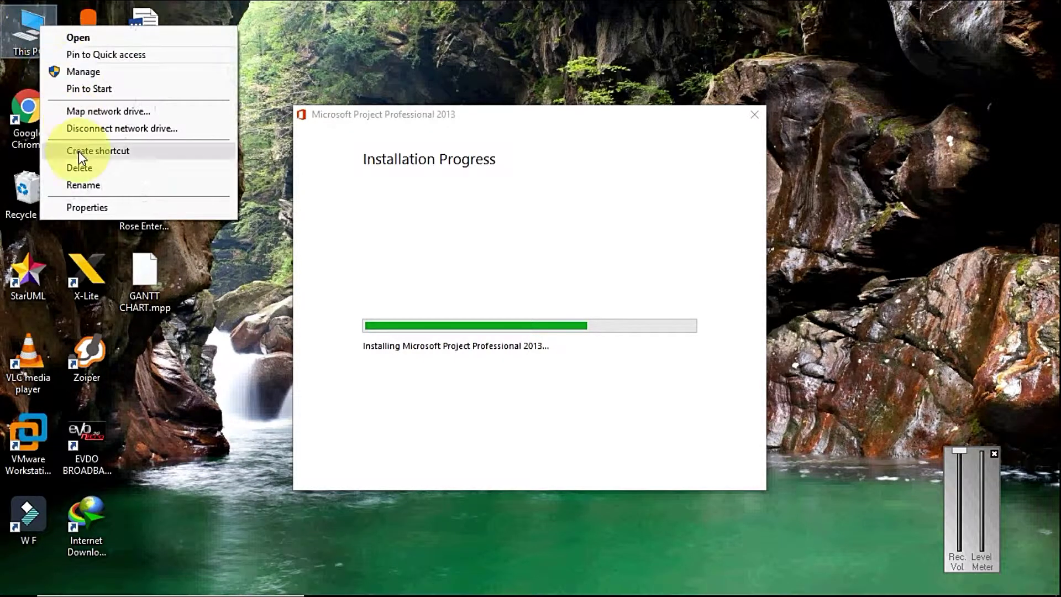
{"action": "left_click", "coordinate": [95, 207]}
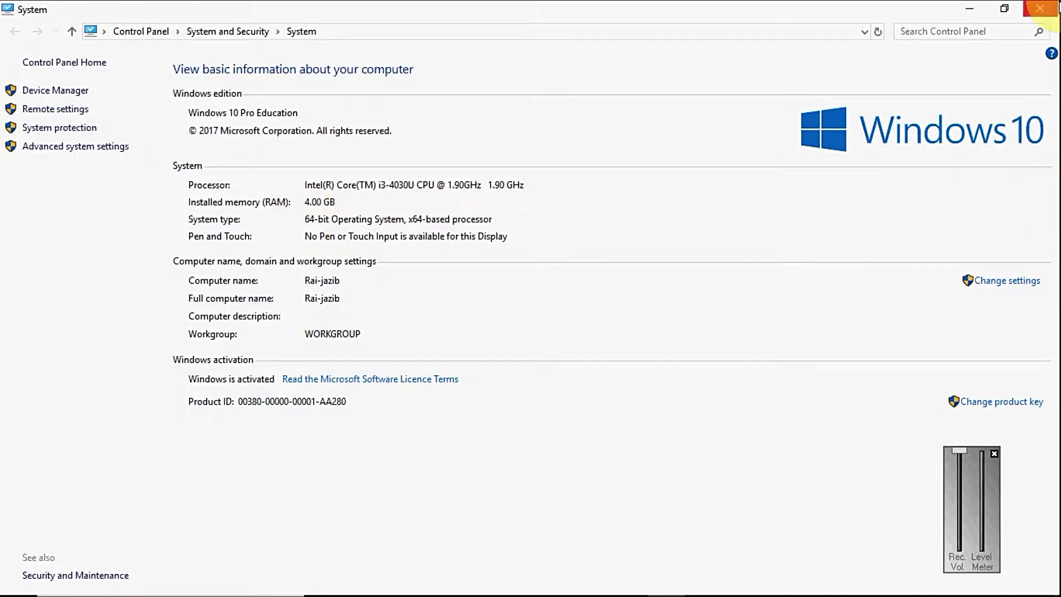
{"action": "left_click", "coordinate": [1049, 8]}
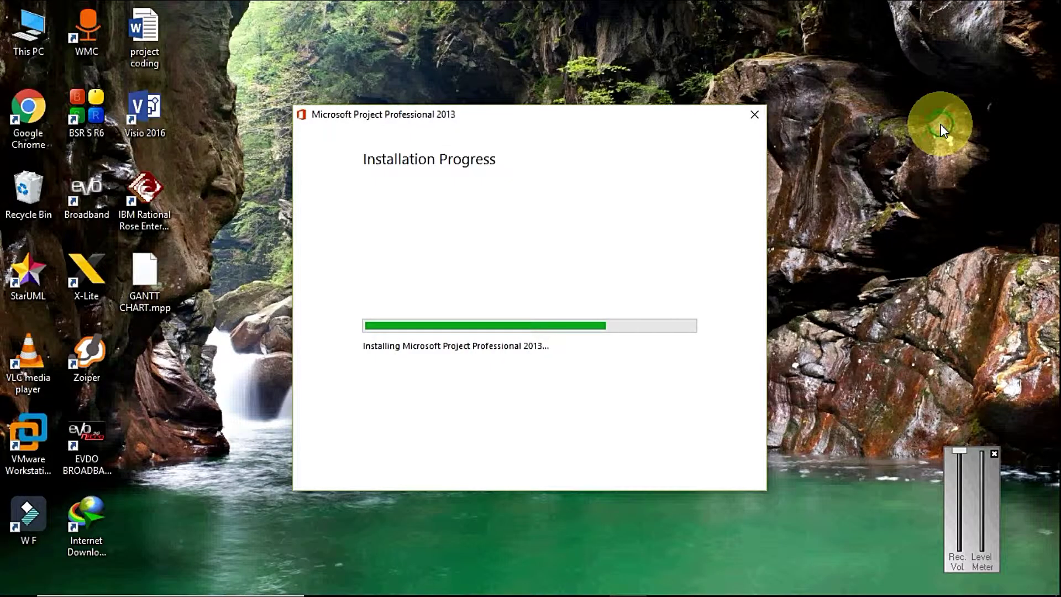
{"action": "right_click", "coordinate": [944, 132]}
{"action": "left_click", "coordinate": [944, 170]}
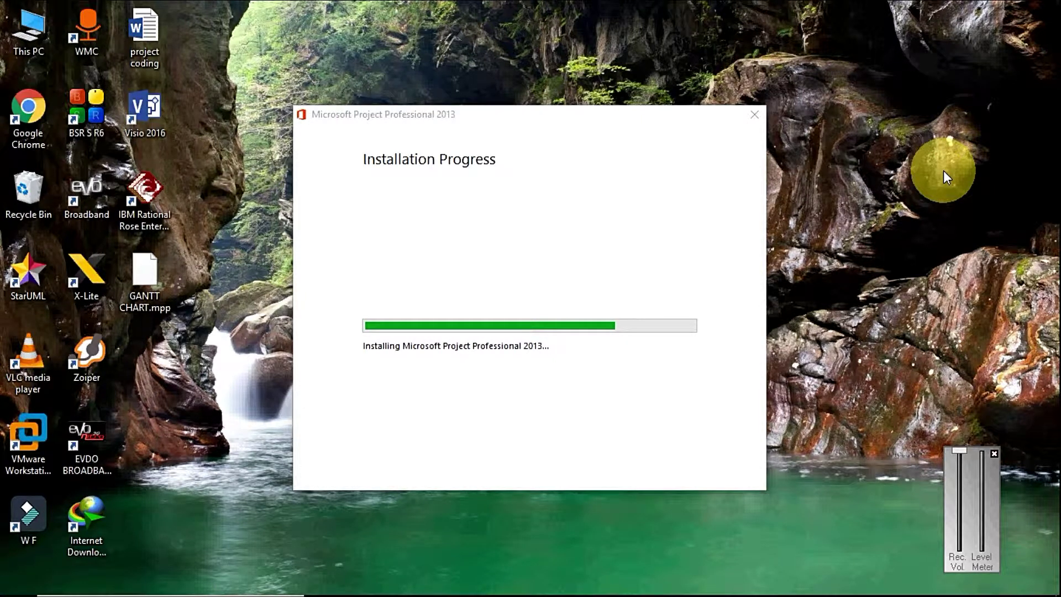
{"action": "right_click", "coordinate": [821, 1]}
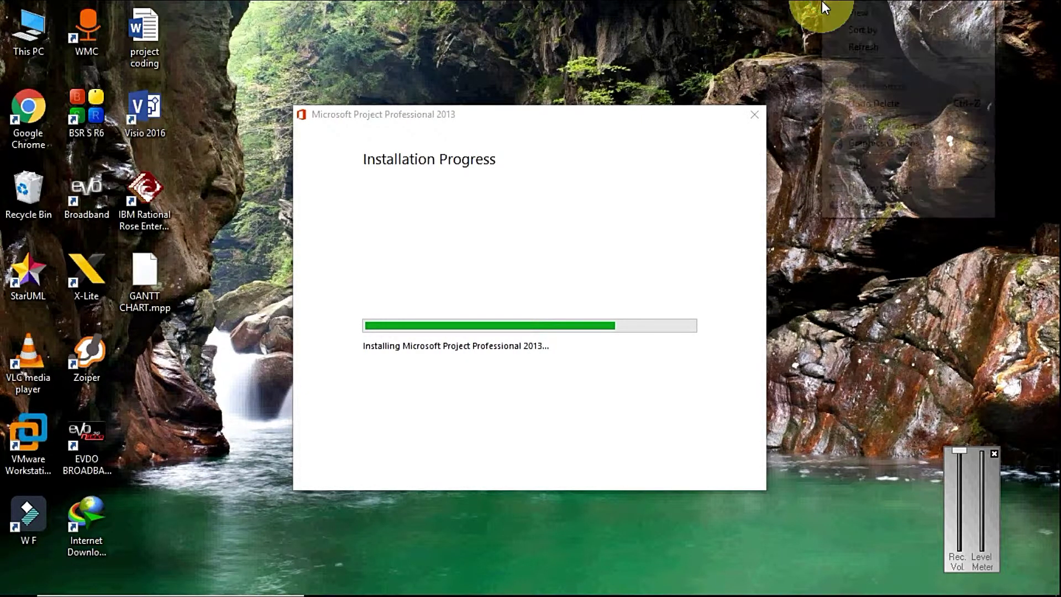
{"action": "left_click", "coordinate": [861, 47]}
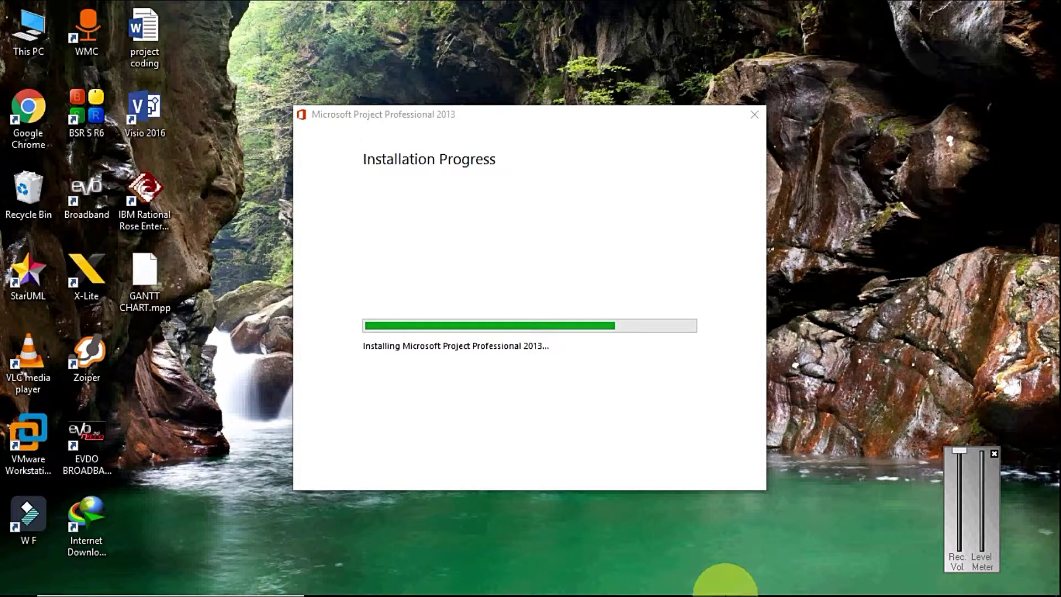
{"action": "mouse_move", "coordinate": [724, 580]}
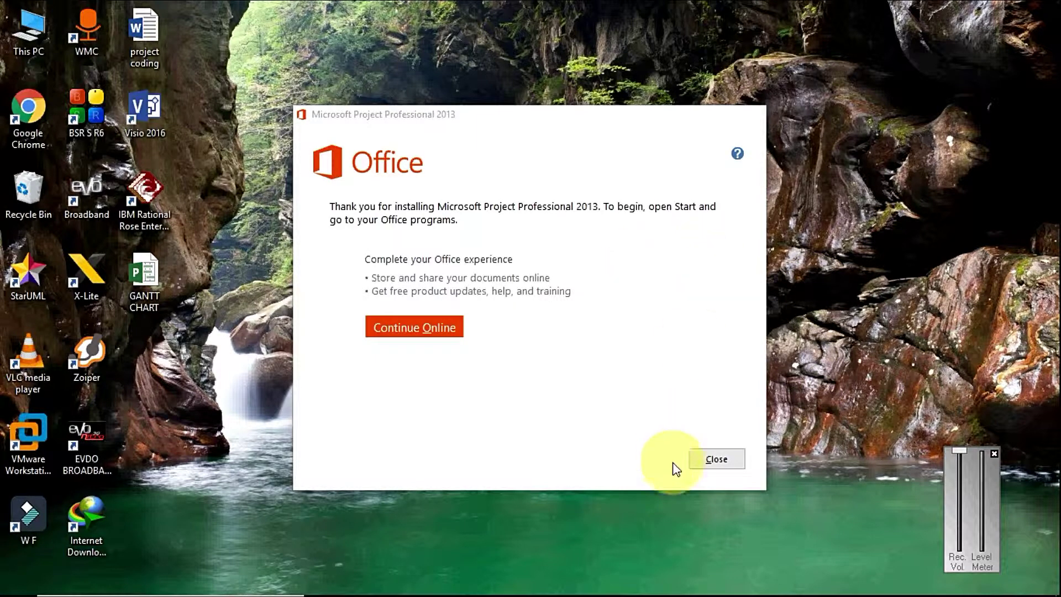
Step: Close the finished Project Professional 2013 installer, search Windows for "pro" and open the file location of Project 2013
{"action": "left_click", "coordinate": [713, 462]}
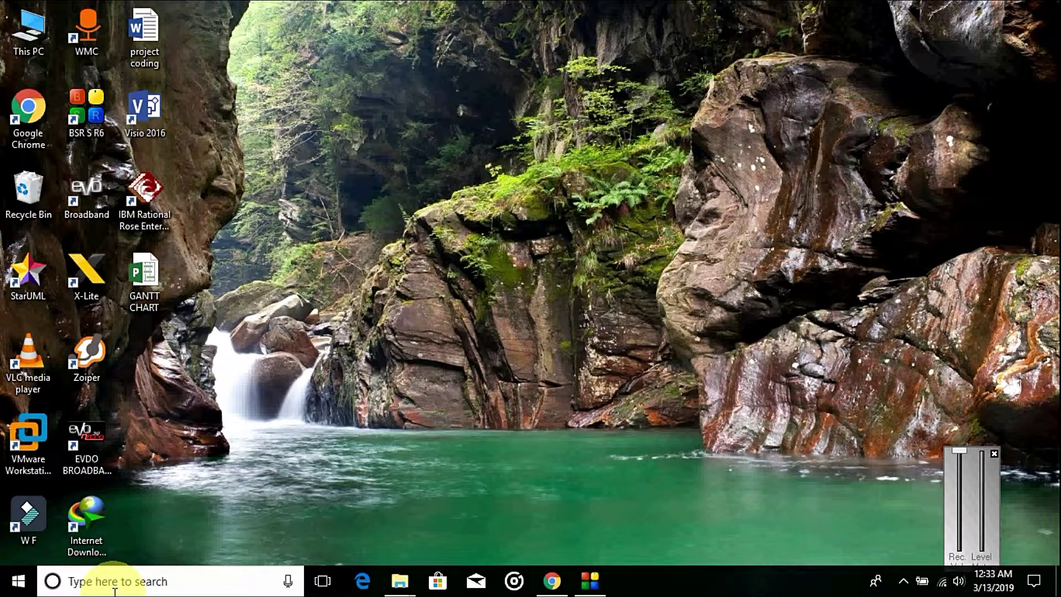
{"action": "left_click", "coordinate": [115, 590]}
{"action": "type", "text": "pro"}
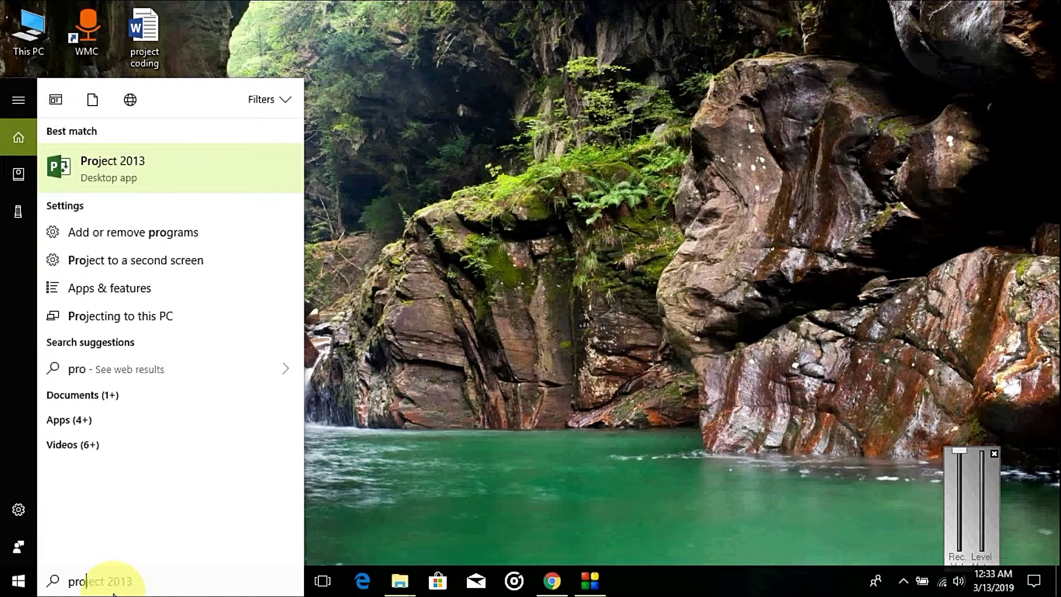
{"action": "right_click", "coordinate": [109, 168]}
{"action": "left_click", "coordinate": [157, 208]}
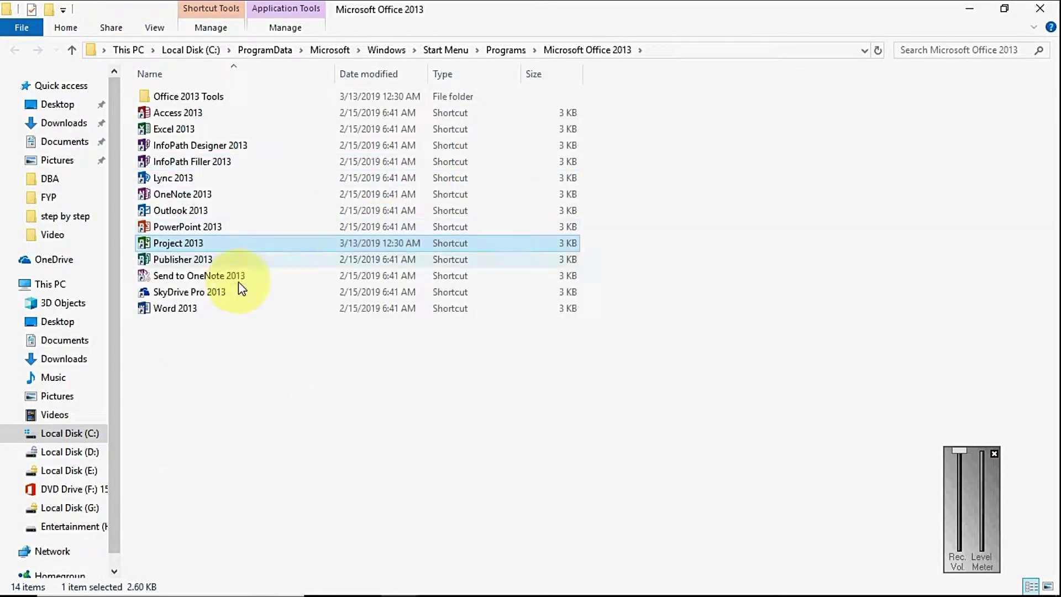
Step: Copy the Project 2013 shortcut from the Microsoft Office 2013 folder and close the folder window
{"action": "right_click", "coordinate": [201, 247]}
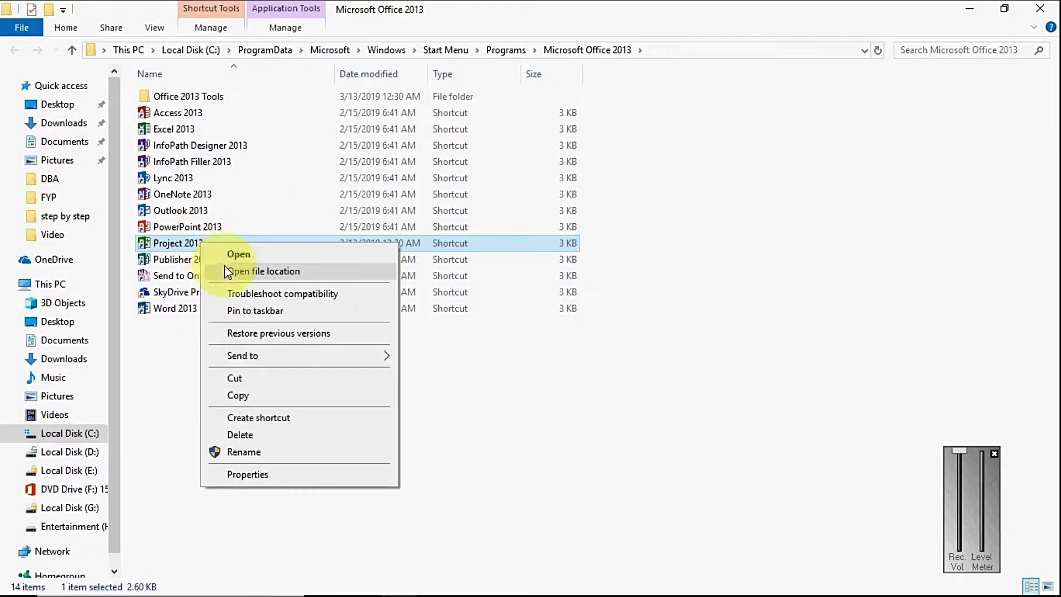
{"action": "left_click", "coordinate": [247, 395]}
{"action": "left_click", "coordinate": [1040, 8]}
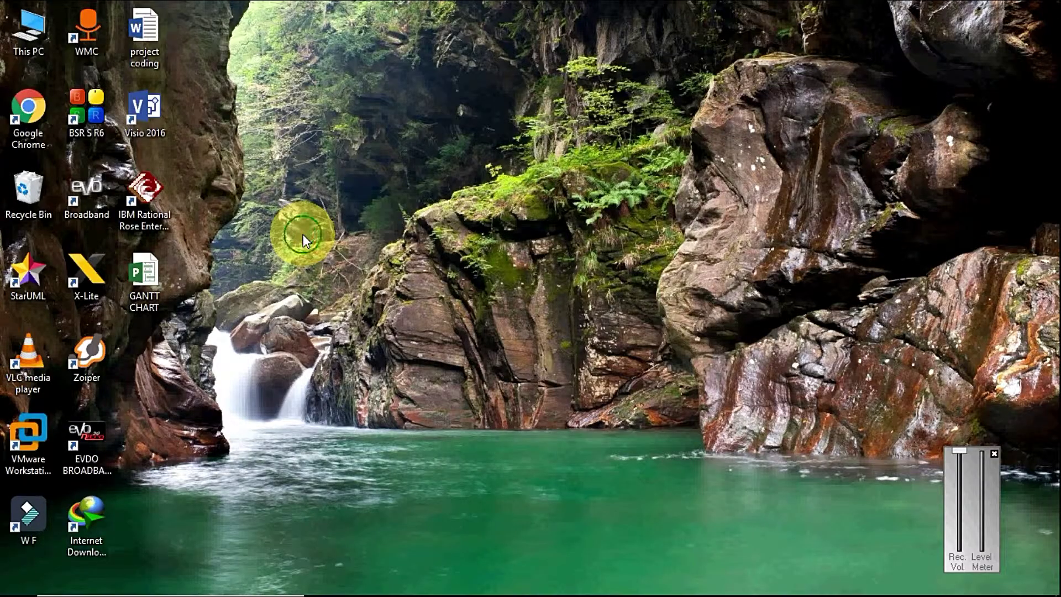
Step: Paste the copied Project 2013 shortcut onto the desktop and refresh the desktop
{"action": "right_click", "coordinate": [303, 235]}
{"action": "left_click", "coordinate": [333, 307]}
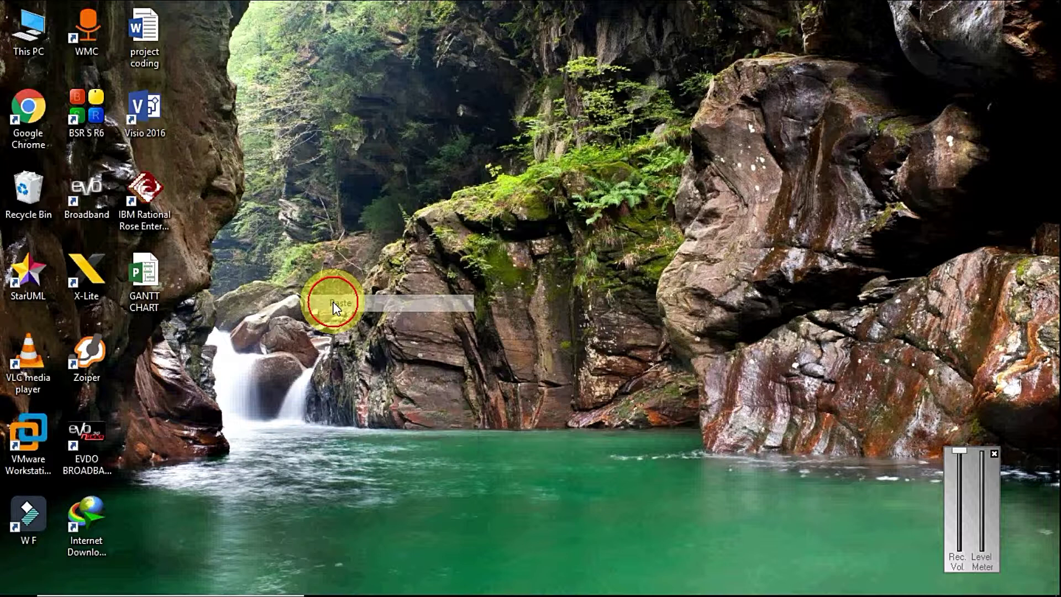
{"action": "right_click", "coordinate": [359, 201]}
{"action": "left_click", "coordinate": [395, 249]}
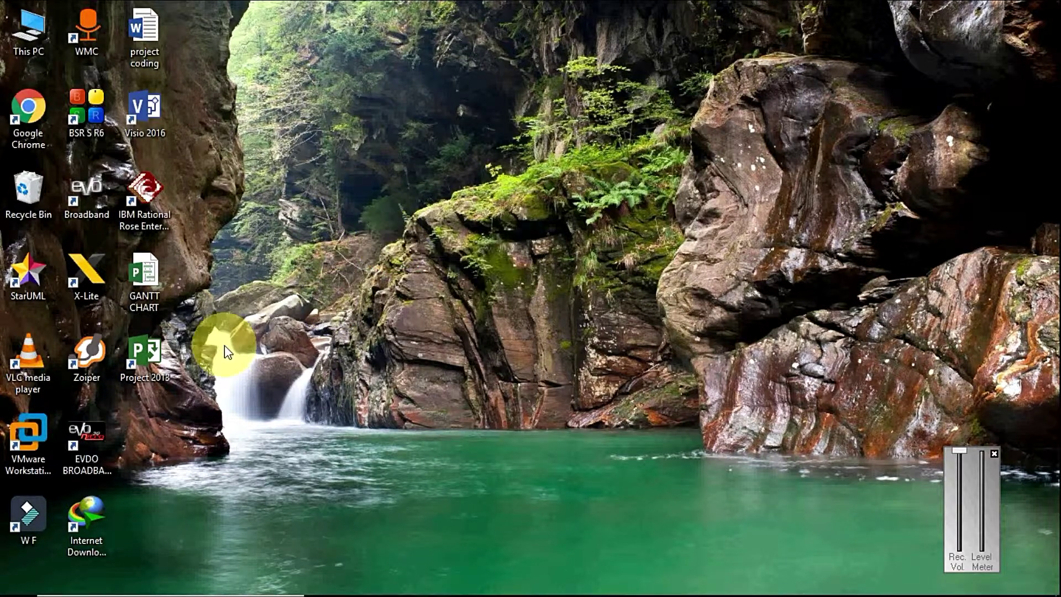
Step: Launch Project 2013 from its desktop shortcut and choose not to upgrade the global settings in the Planning Wizard
{"action": "double_click", "coordinate": [153, 346]}
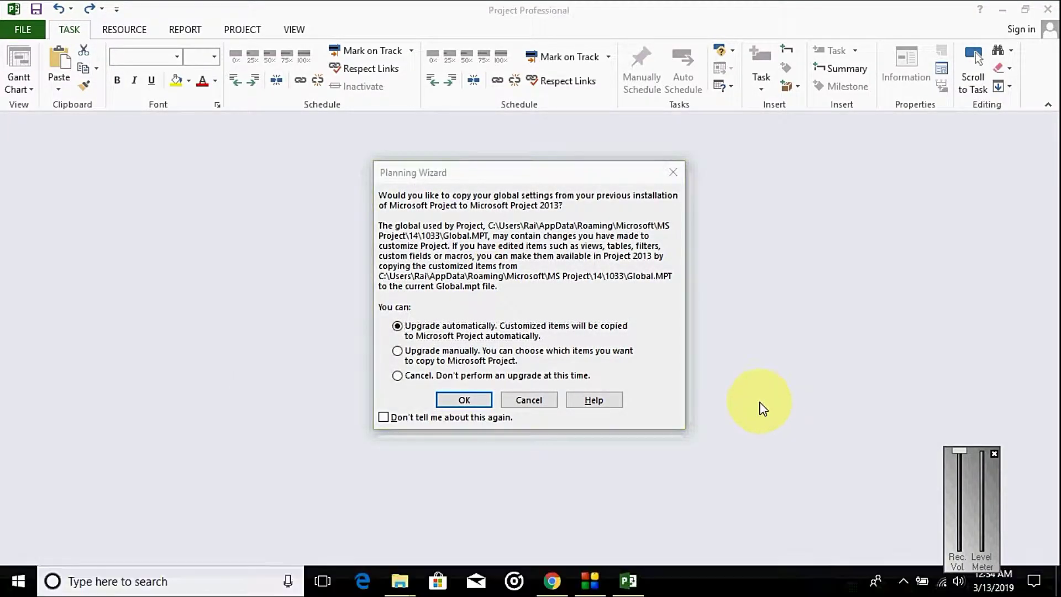
{"action": "left_click", "coordinate": [397, 376]}
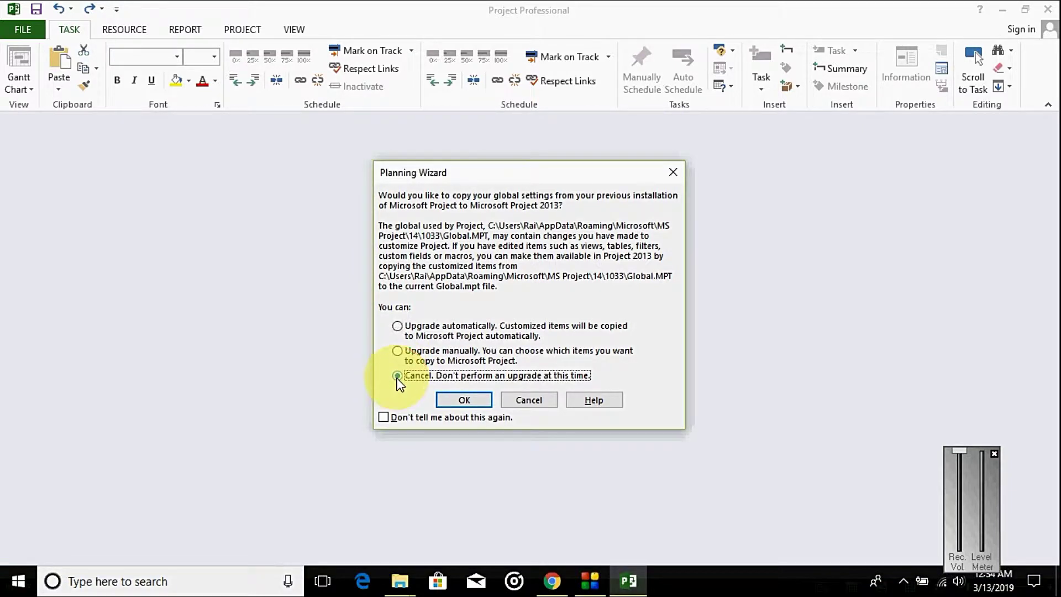
{"action": "left_click", "coordinate": [464, 399]}
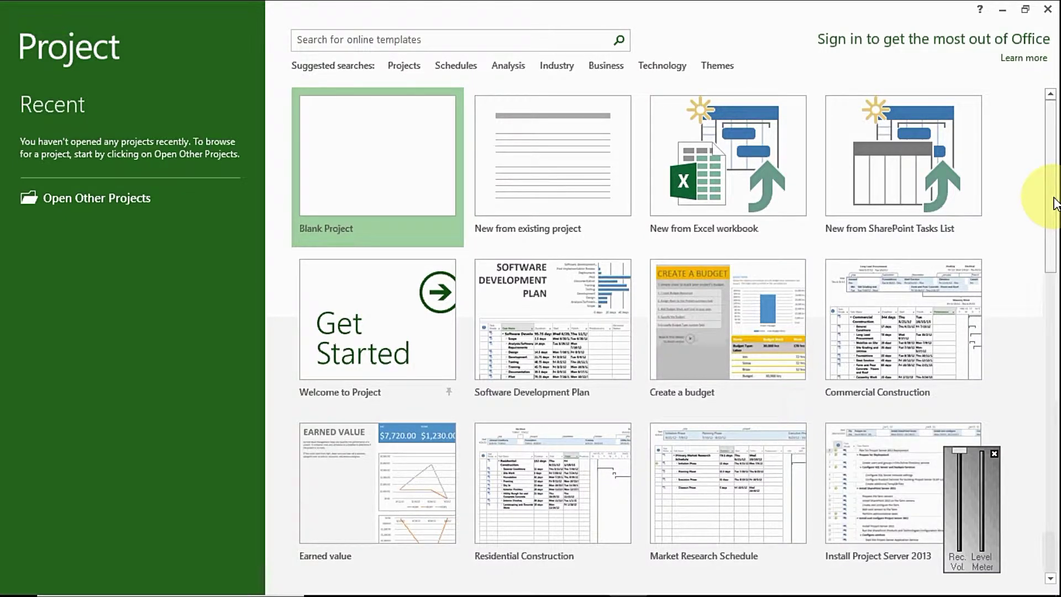
Step: Create a new project from the Blank Project template and restore the maximized window to a smaller size
{"action": "left_click_drag", "start_coordinate": [1056, 203], "coordinate": [1040, 158]}
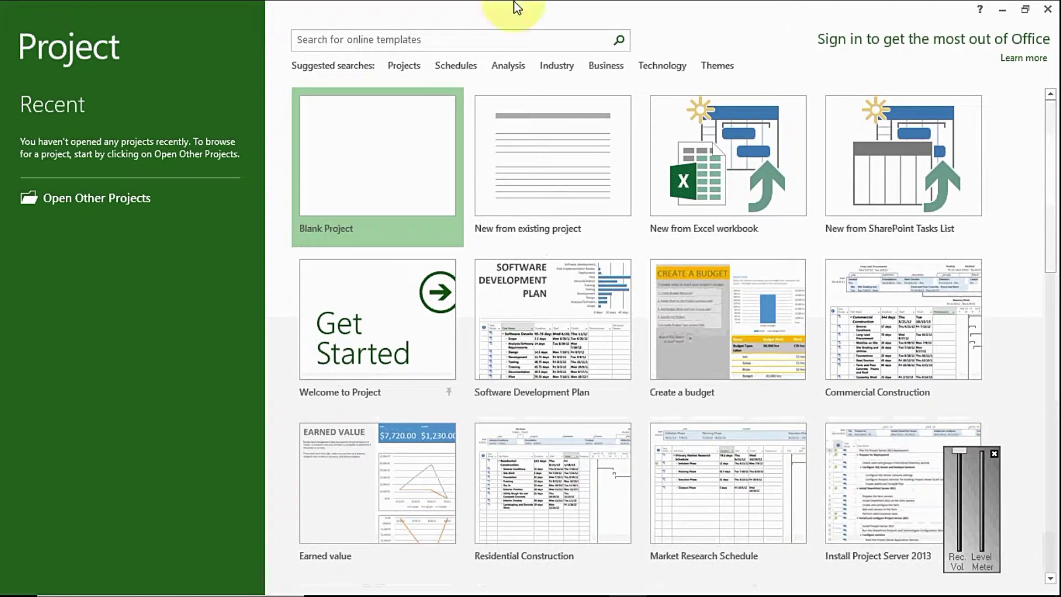
{"action": "left_click", "coordinate": [390, 145]}
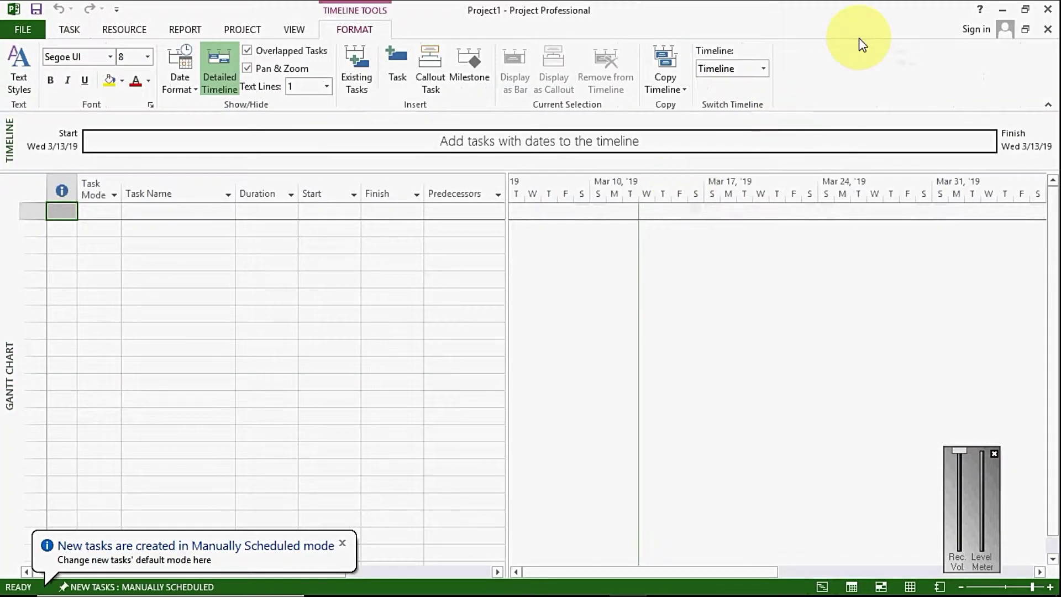
{"action": "left_click", "coordinate": [1025, 10]}
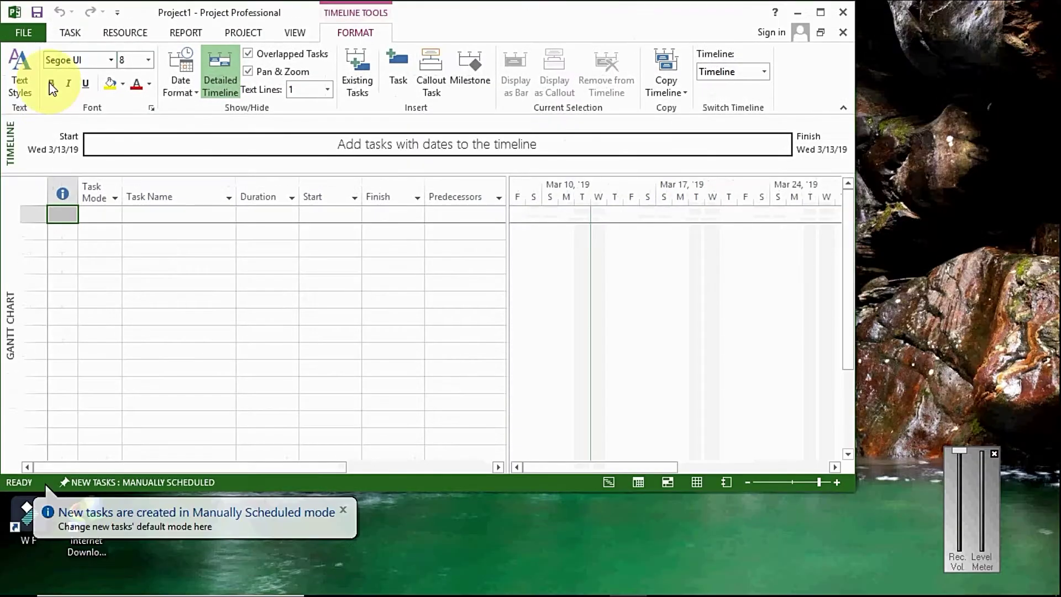
Step: Open the account page with the product information and move the window clear of the desktop shortcuts
{"action": "left_click", "coordinate": [20, 34]}
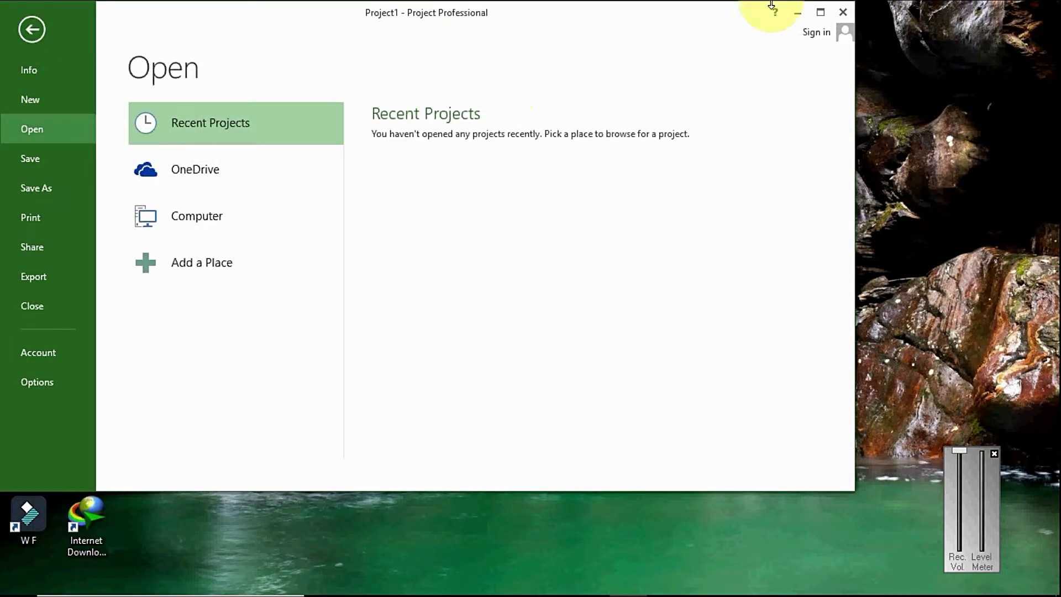
{"action": "left_click_drag", "start_coordinate": [675, 6], "coordinate": [850, 10]}
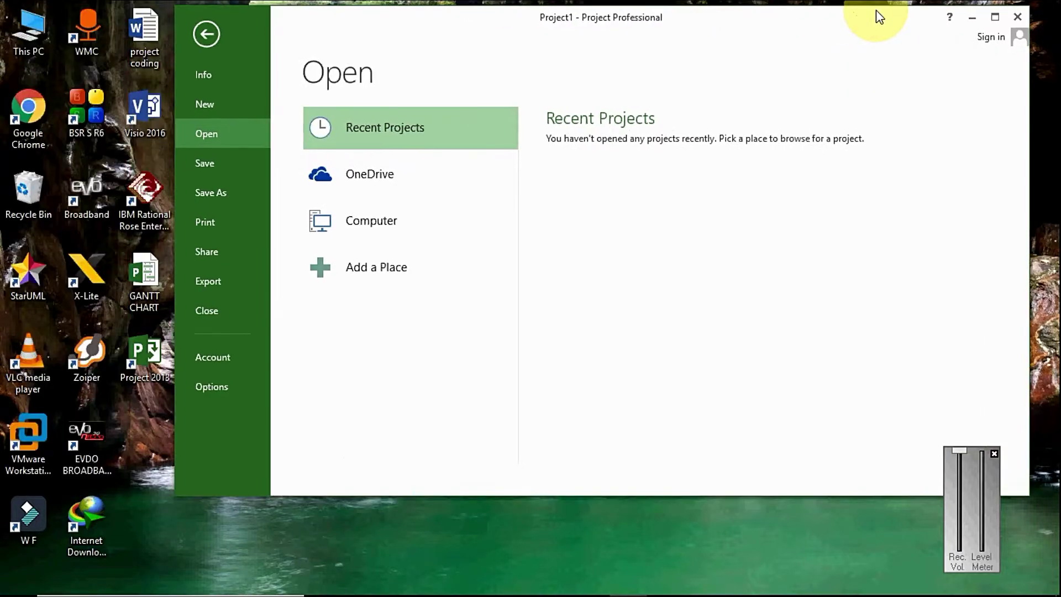
{"action": "left_click", "coordinate": [227, 357]}
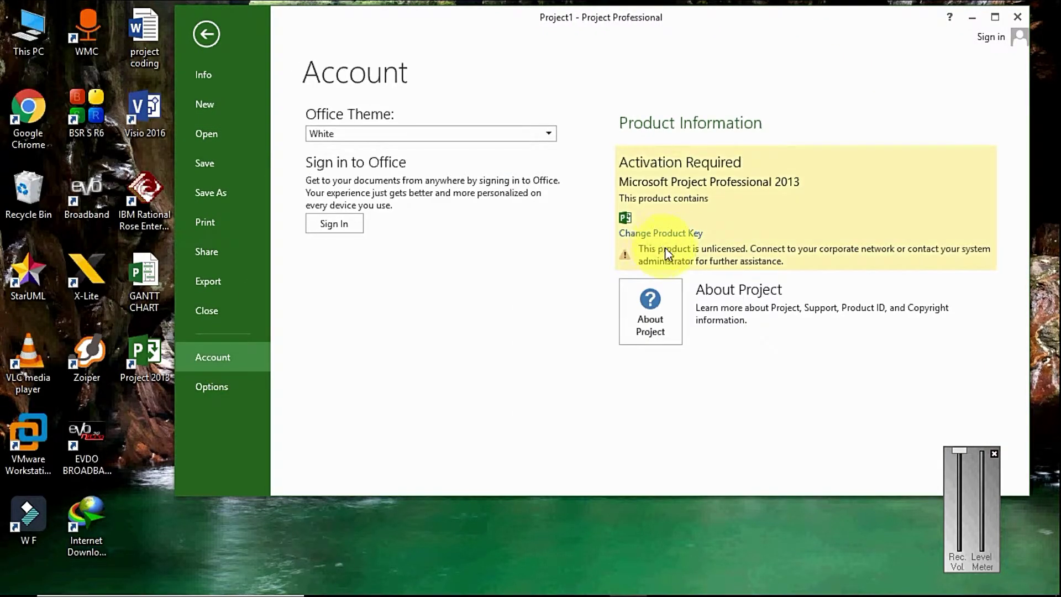